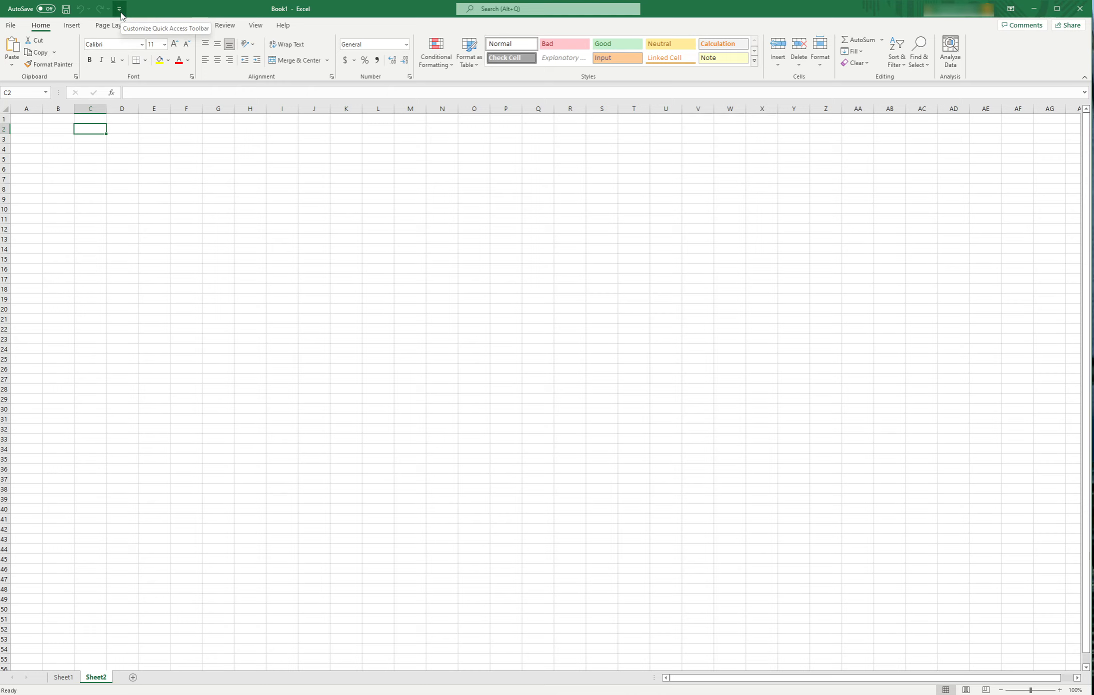
# - Open the Quick Access Toolbar customization options and list All Commands as the available commands
pyautogui.click(120, 15)
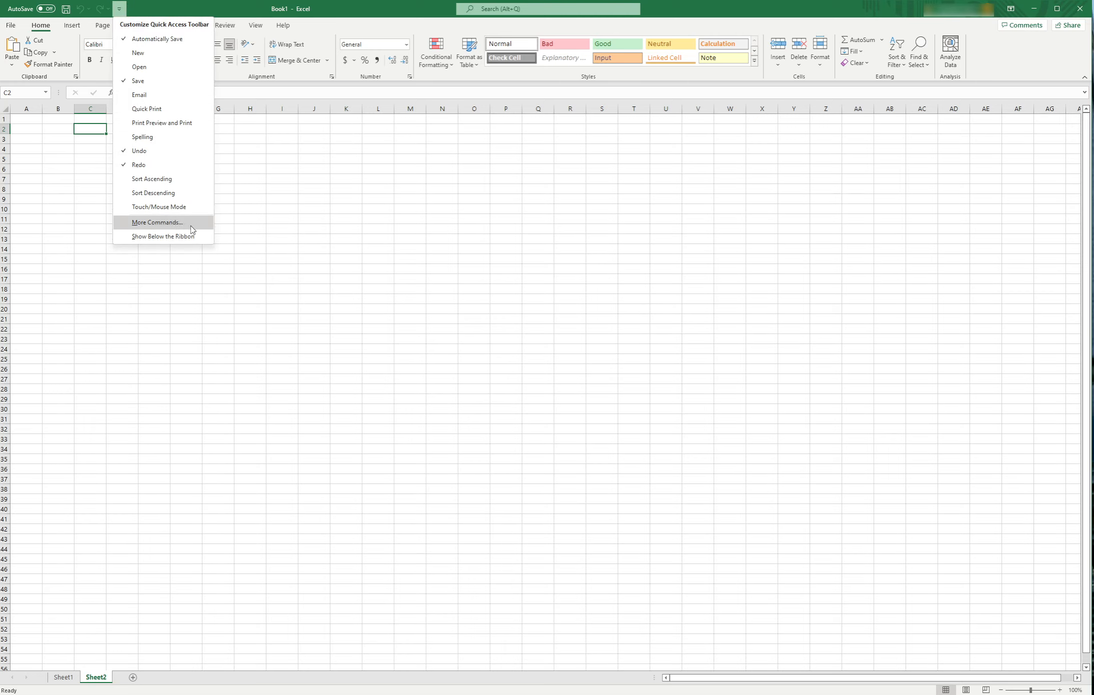
pyautogui.click(158, 223)
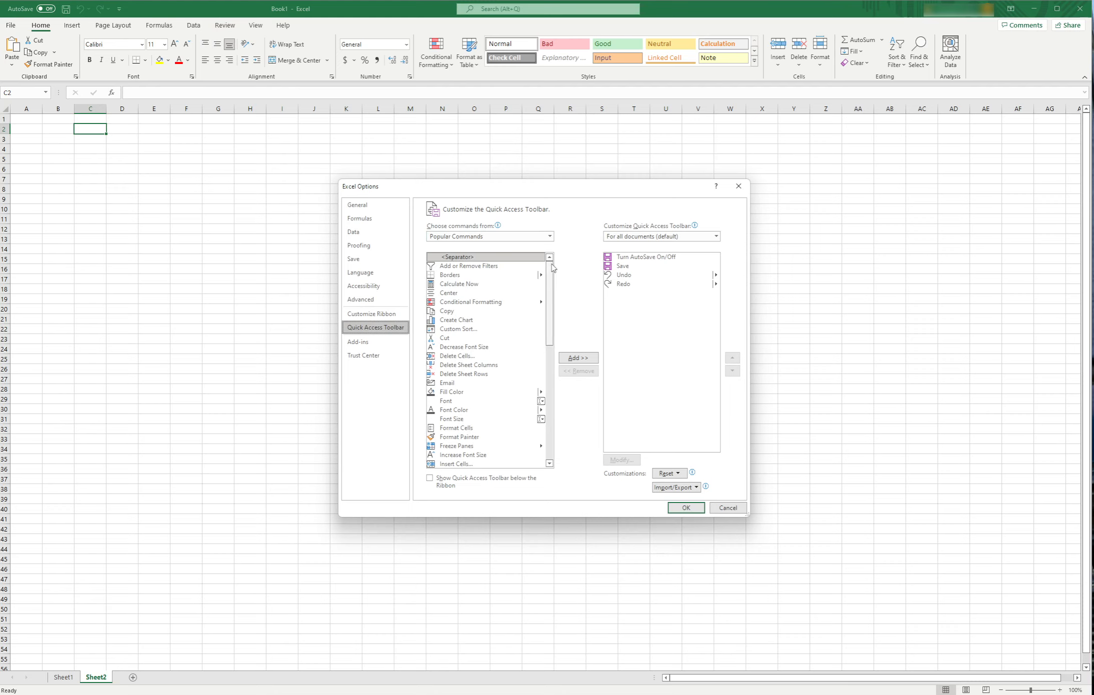
pyautogui.moveTo(553, 267)
pyautogui.mouseDown()
pyautogui.moveTo(558, 410)
pyautogui.moveTo(560, 261)
pyautogui.mouseUp()
pyautogui.click(551, 237)
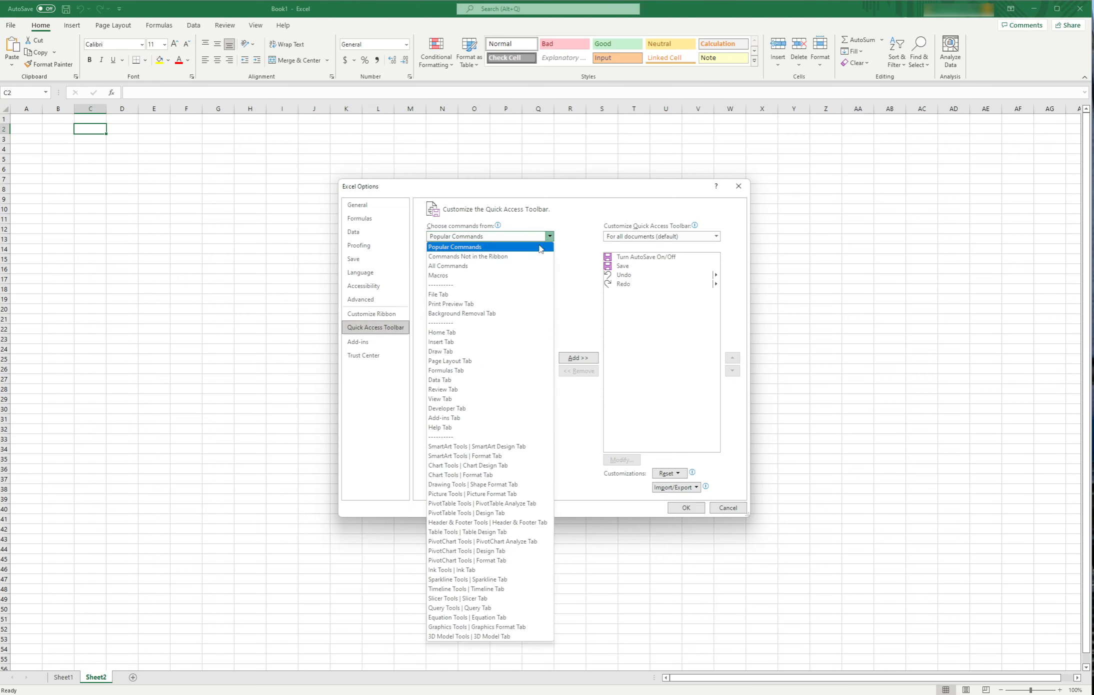
pyautogui.click(502, 267)
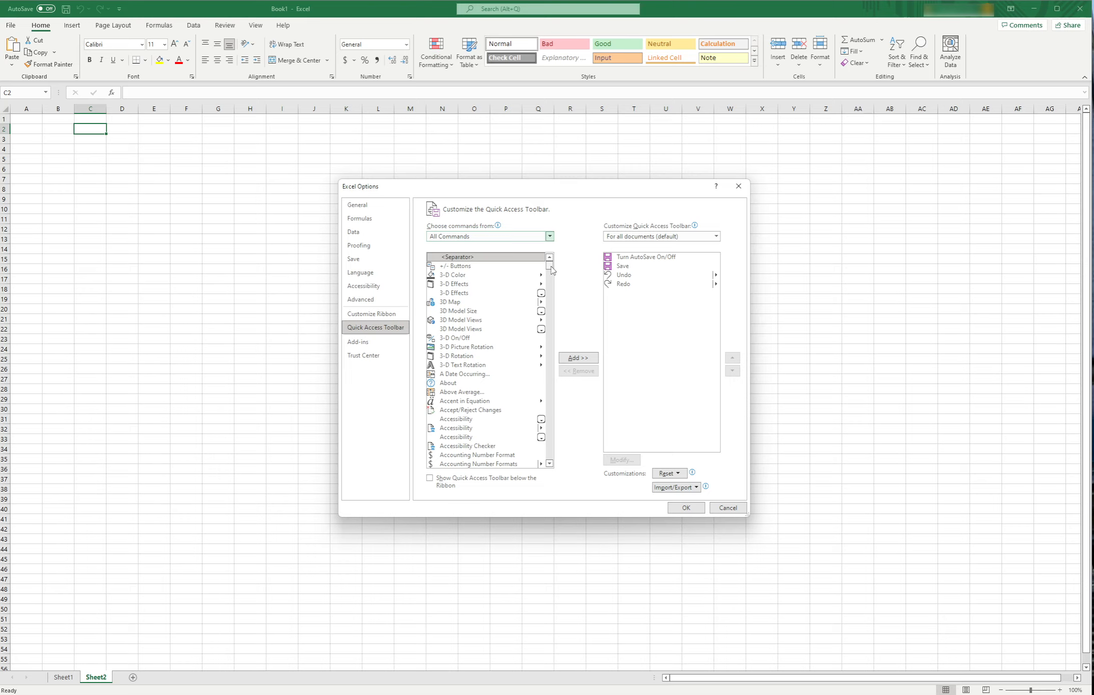
pyautogui.moveTo(552, 271)
pyautogui.mouseDown()
pyautogui.moveTo(550, 440)
pyautogui.moveTo(561, 462)
pyautogui.moveTo(561, 266)
pyautogui.mouseUp()
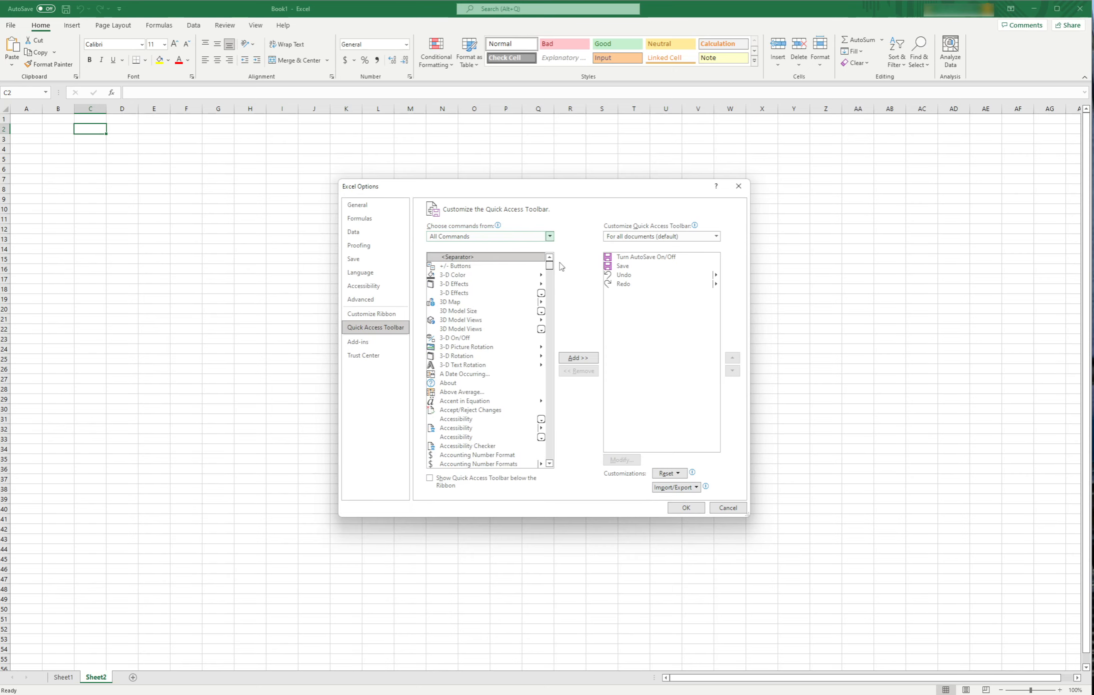
# - Filter the available commands to Home Tab and add Add or Remove Filters to the Quick Access Toolbar
pyautogui.click(550, 237)
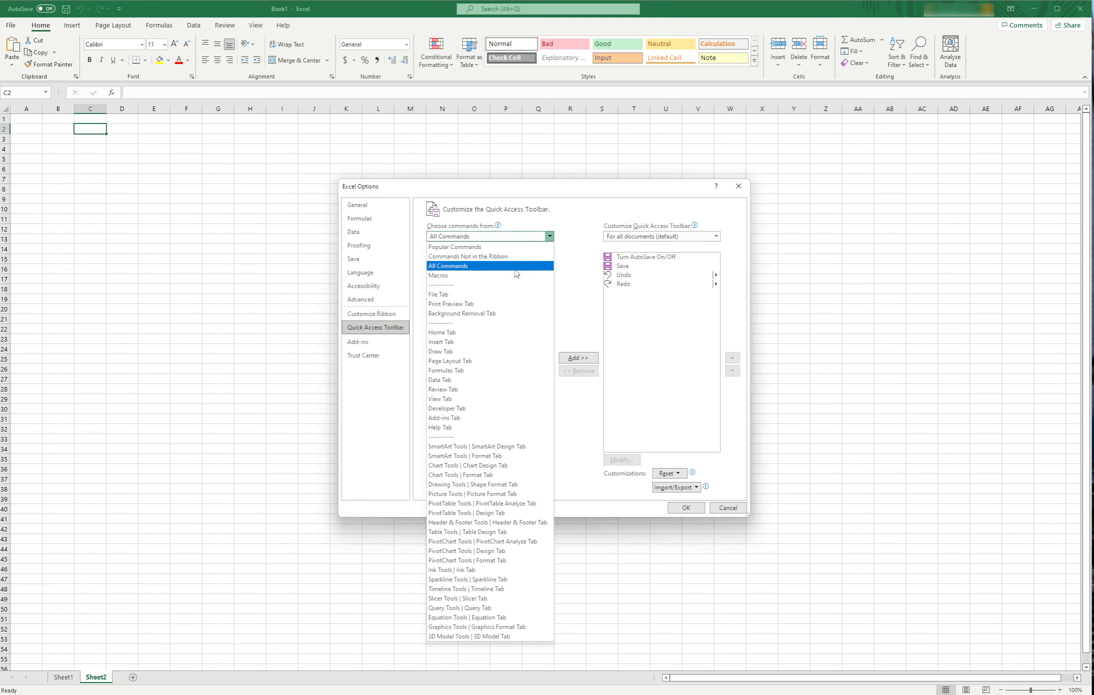
pyautogui.click(499, 333)
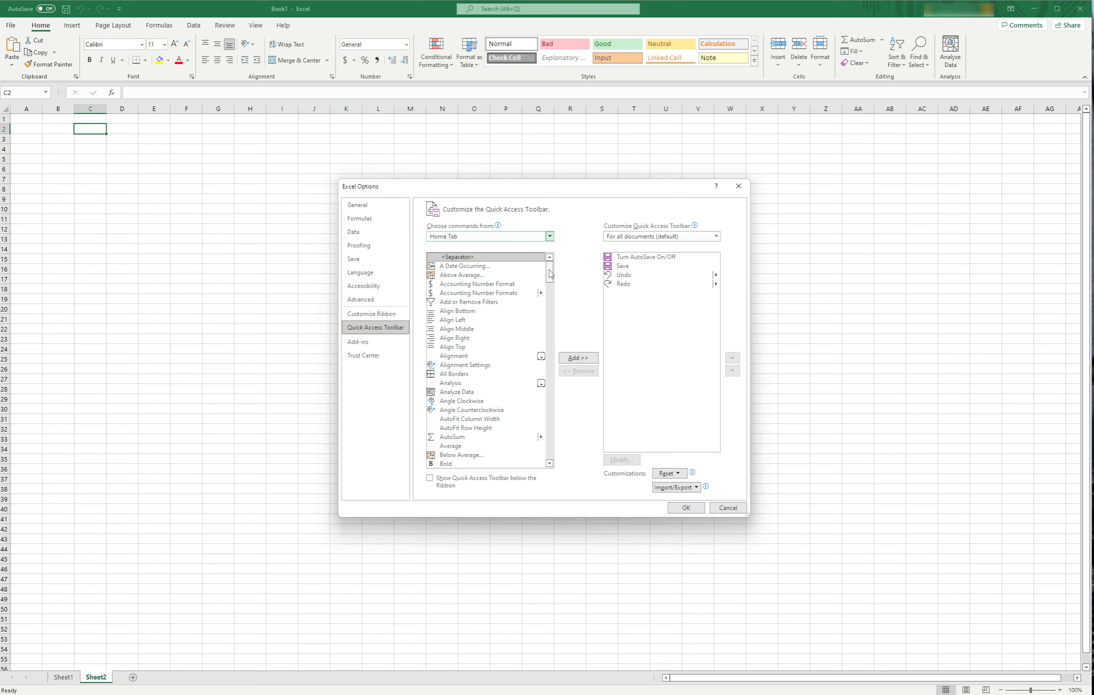
pyautogui.click(491, 303)
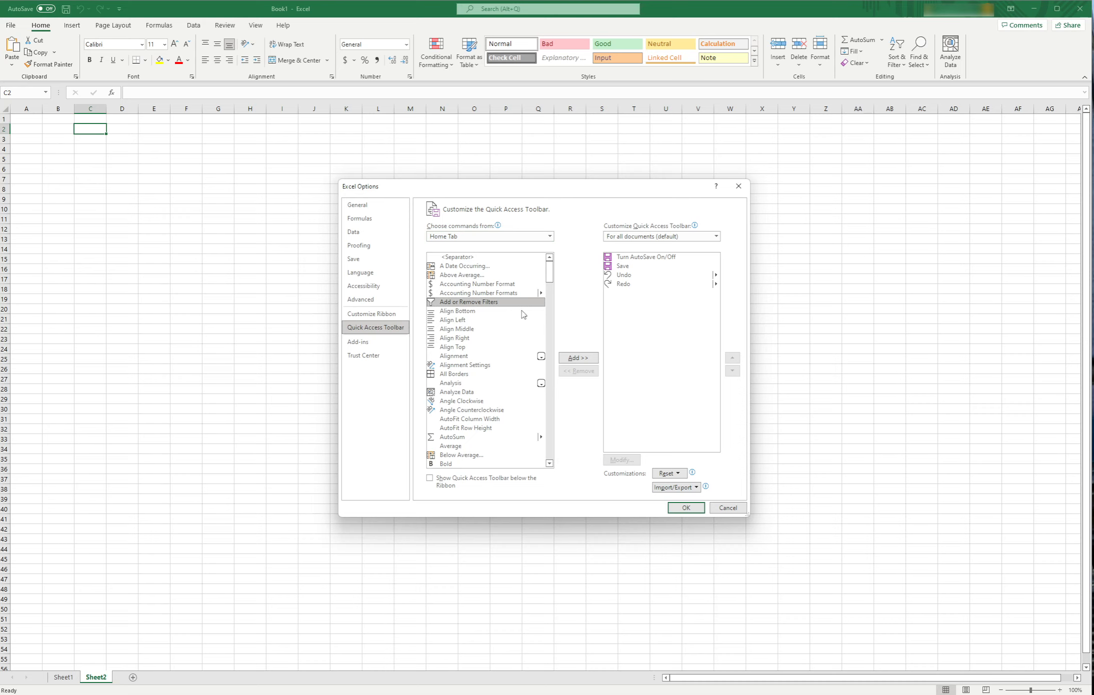
pyautogui.click(593, 358)
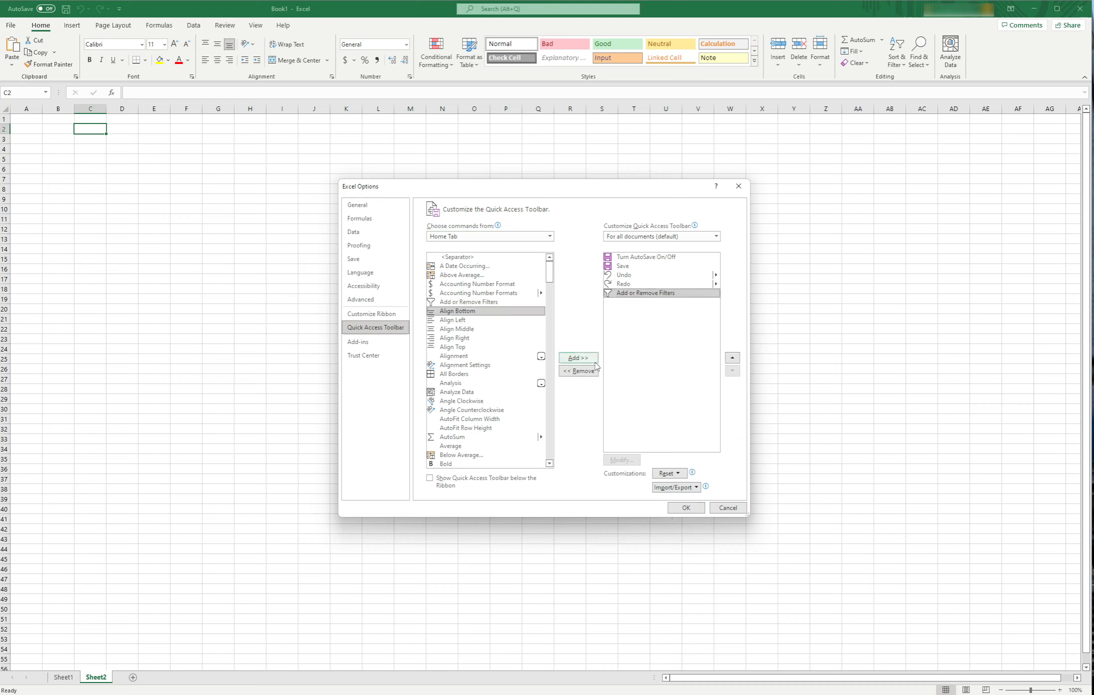
# - Remove and re-add Add or Remove Filters on the Quick Access Toolbar, and try to add it once more
pyautogui.click(580, 372)
pyautogui.doubleClick(484, 302)
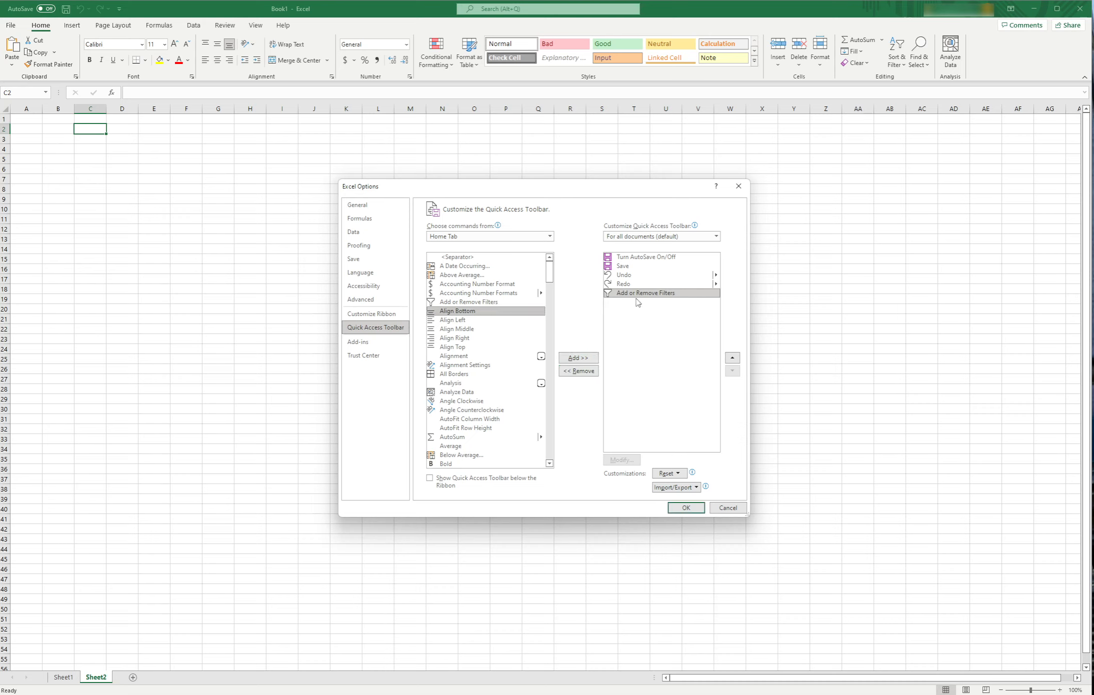
pyautogui.doubleClick(492, 303)
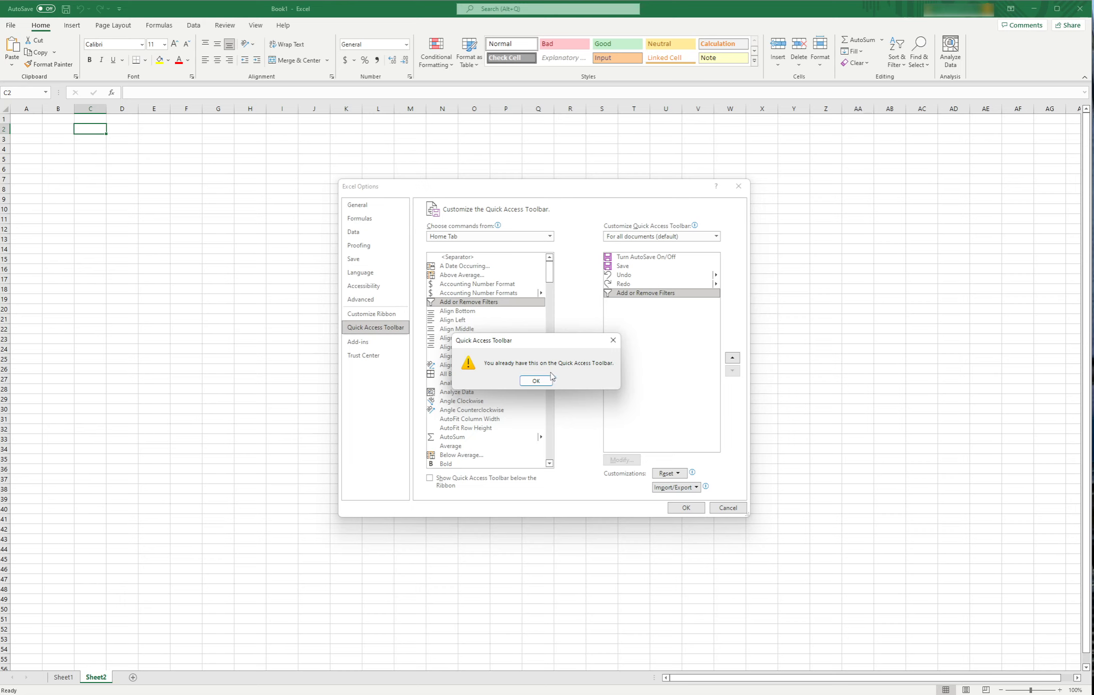
pyautogui.click(539, 382)
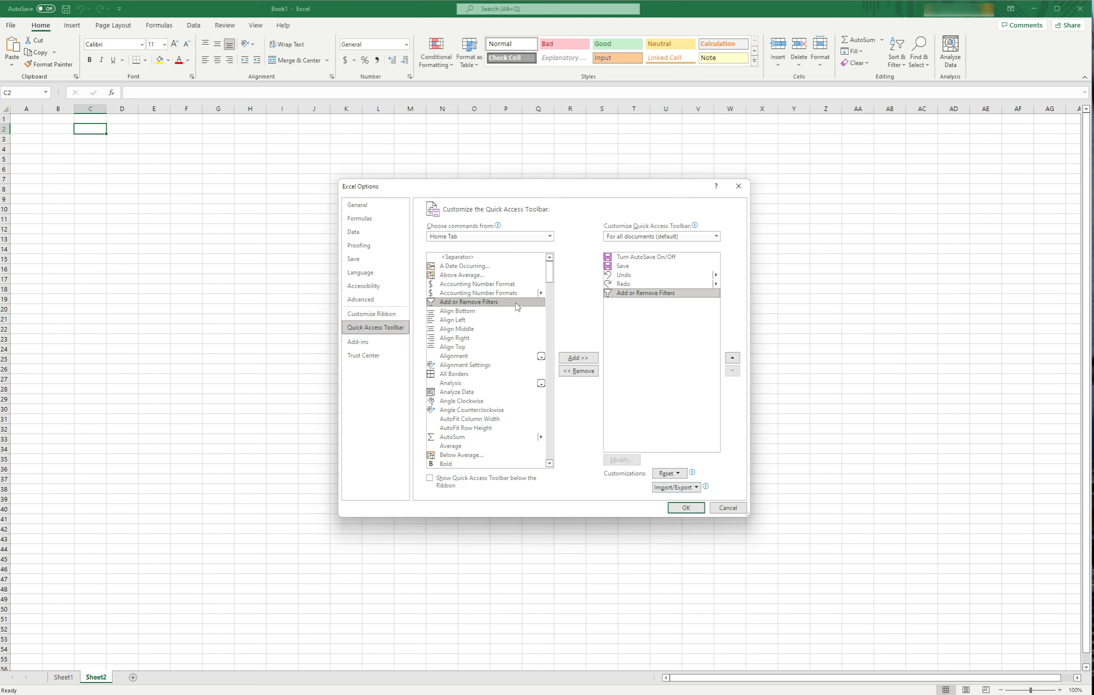
# - Add the Home Tab commands AutoSum and Clear All Filters to the Quick Access Toolbar
pyautogui.click(475, 437)
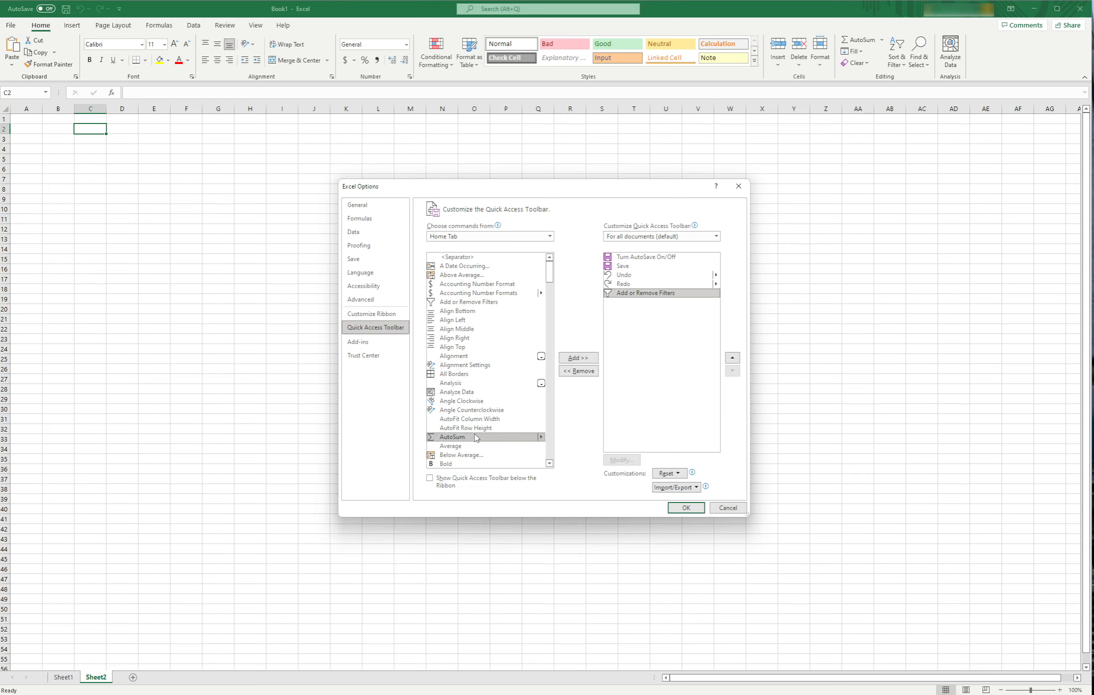
pyautogui.click(580, 358)
pyautogui.scroll(-5, 488, 347)
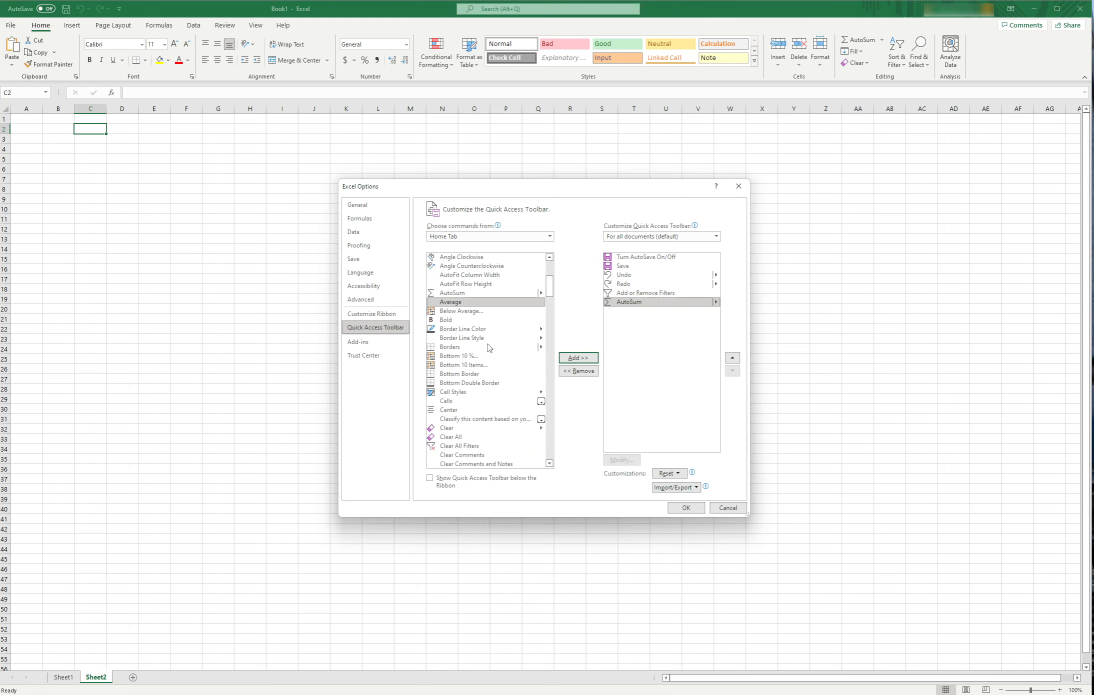
pyautogui.scroll(-3, 488, 347)
pyautogui.click(479, 374)
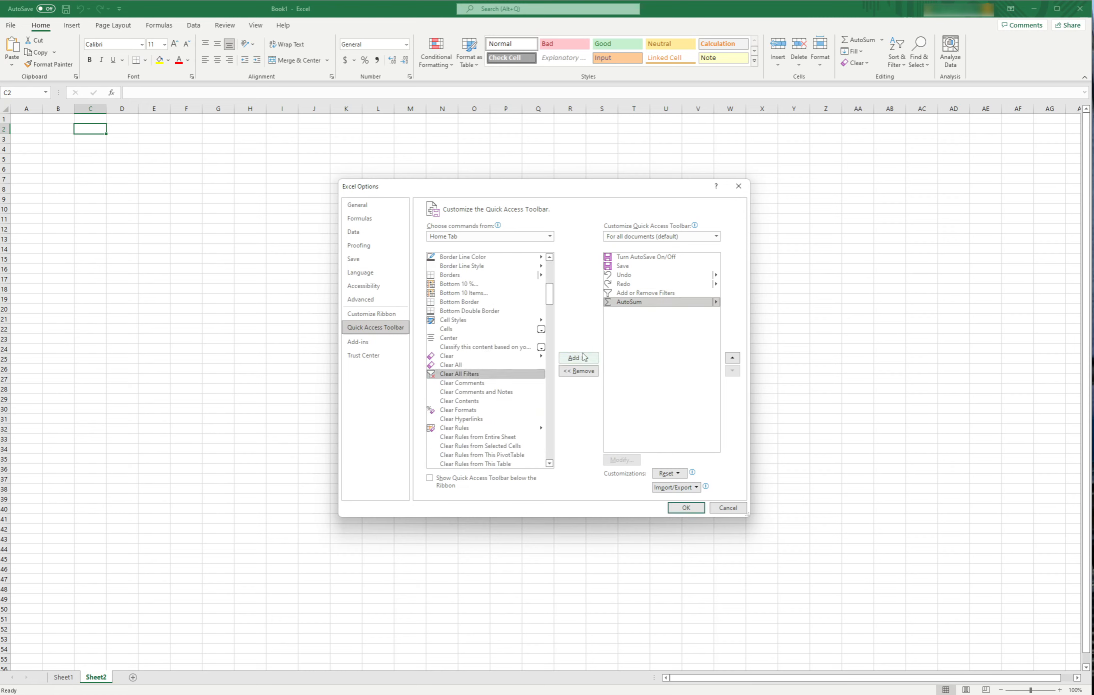
pyautogui.click(585, 358)
# - Add the Home Tab command Reapply All to the Quick Access Toolbar
pyautogui.scroll(-15, 506, 347)
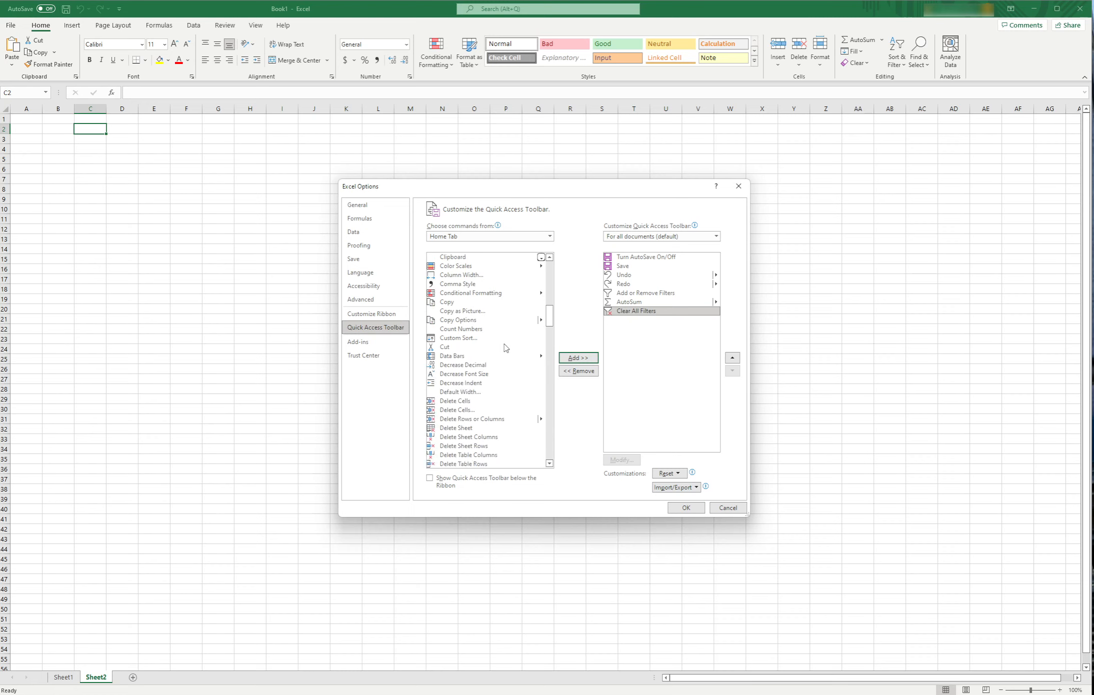
pyautogui.scroll(-20, 506, 348)
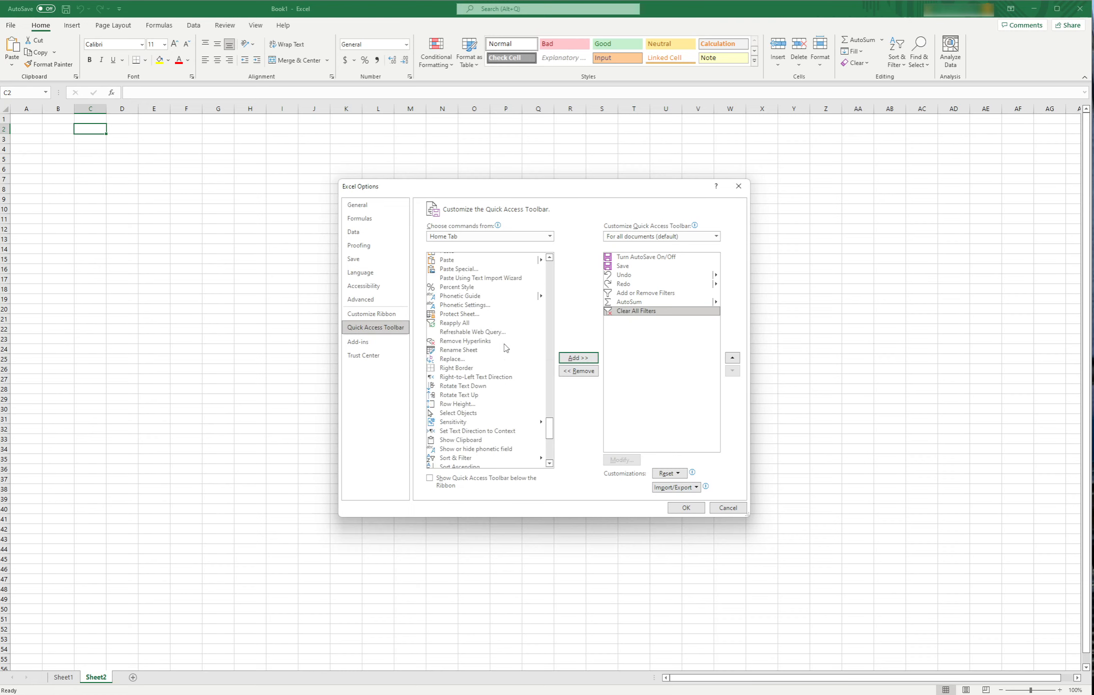
pyautogui.click(465, 323)
pyautogui.click(588, 359)
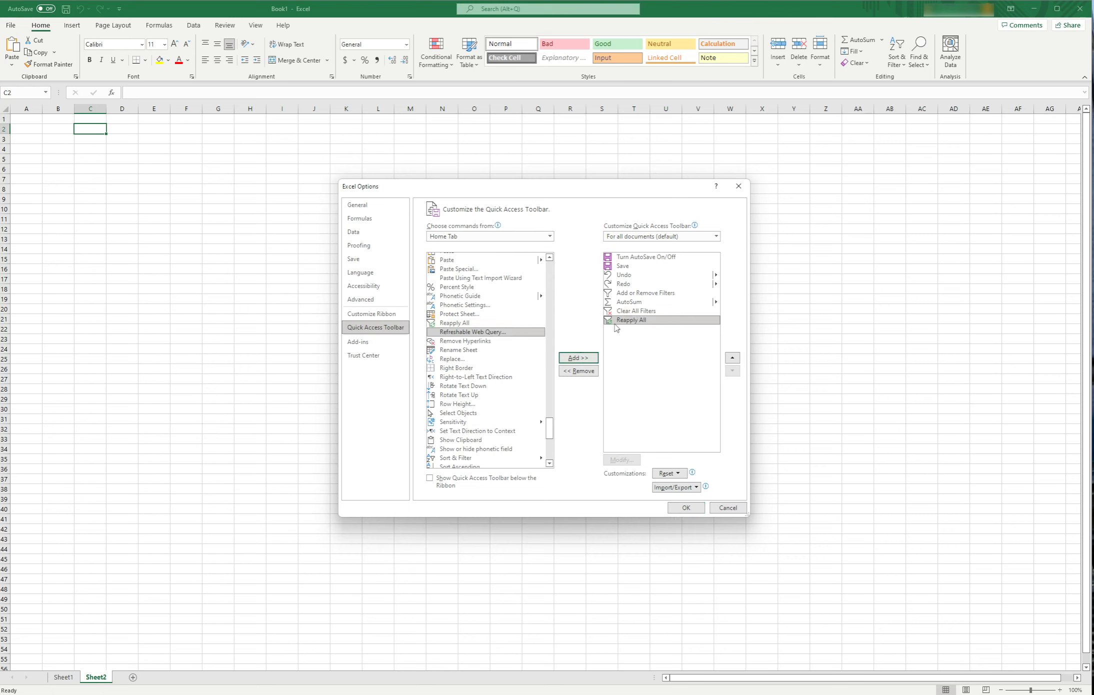
# - Add the PivotTable command with its submenu from the Insert Tab commands to the Quick Access Toolbar
pyautogui.click(550, 237)
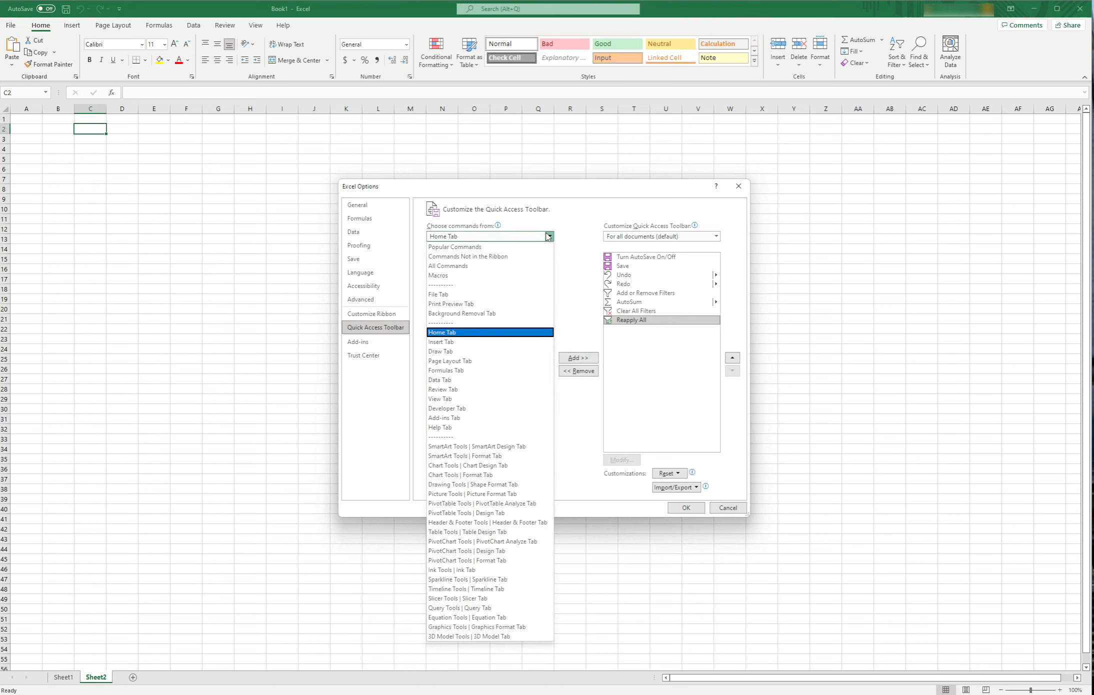
pyautogui.click(467, 341)
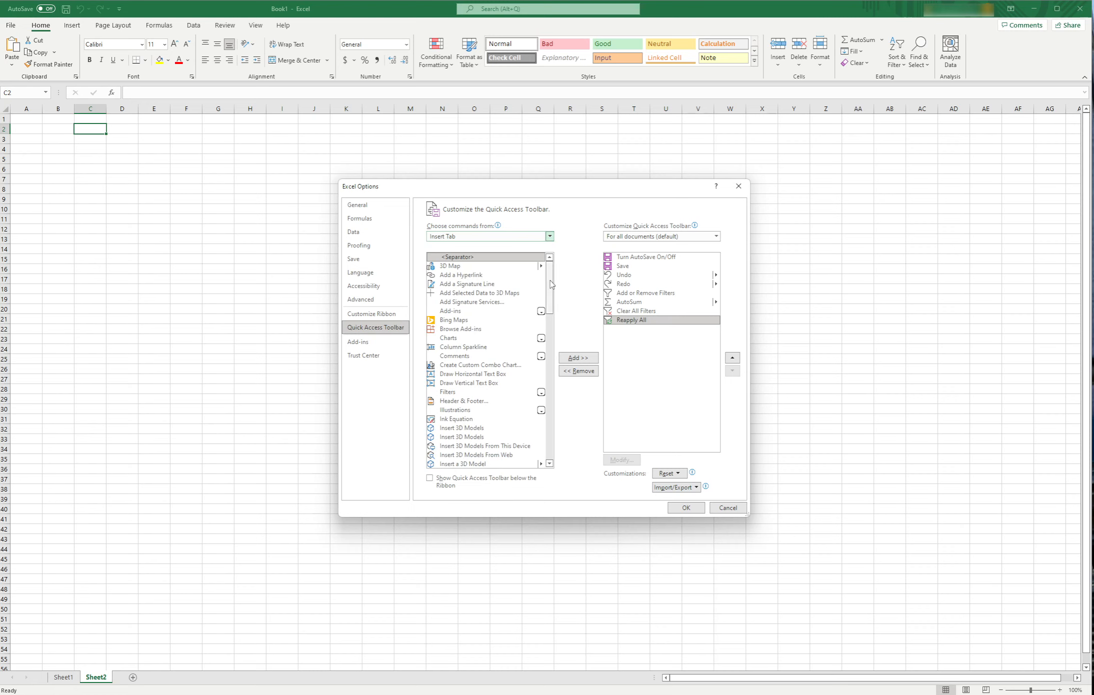
pyautogui.scroll(-20, 532, 293)
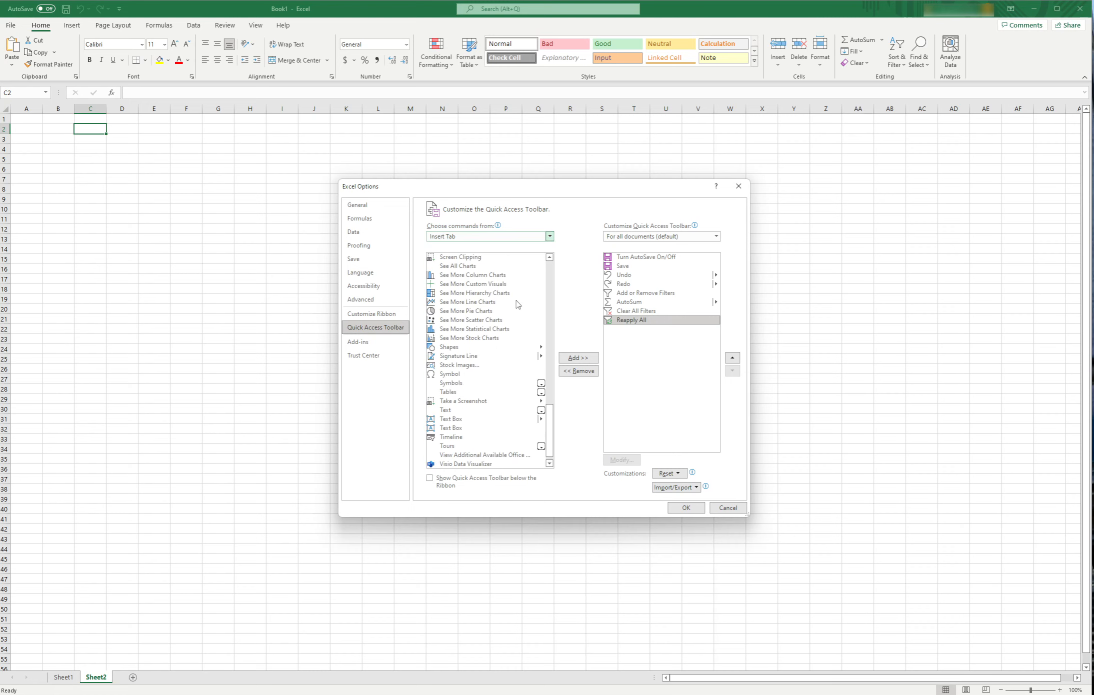
pyautogui.scroll(5, 517, 304)
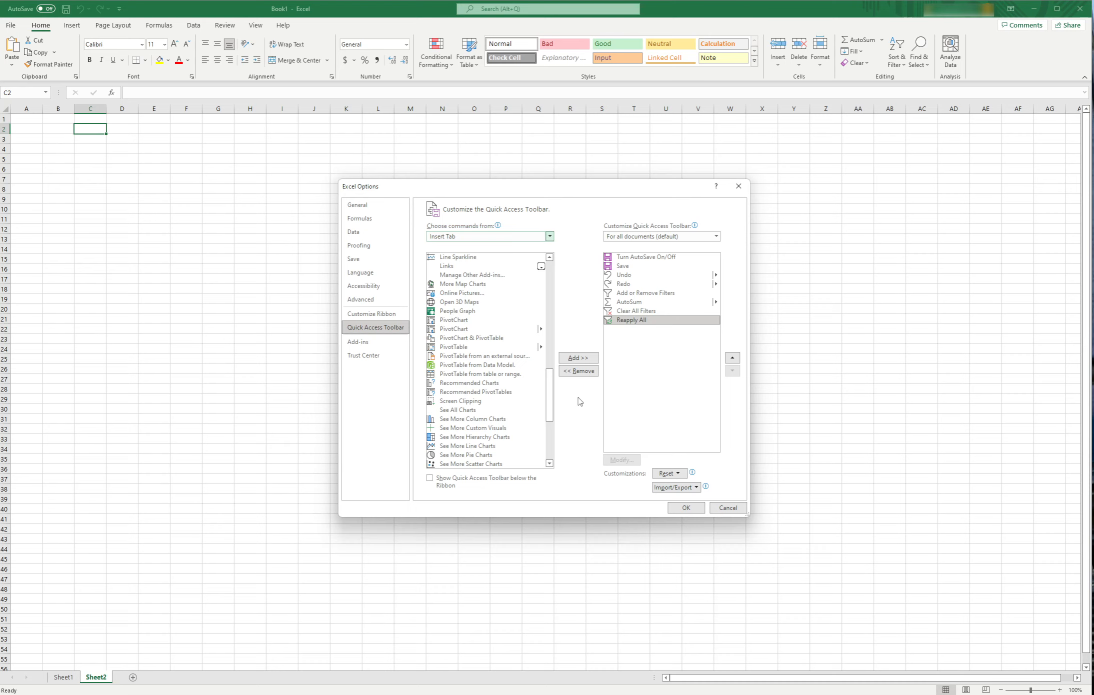
pyautogui.click(531, 347)
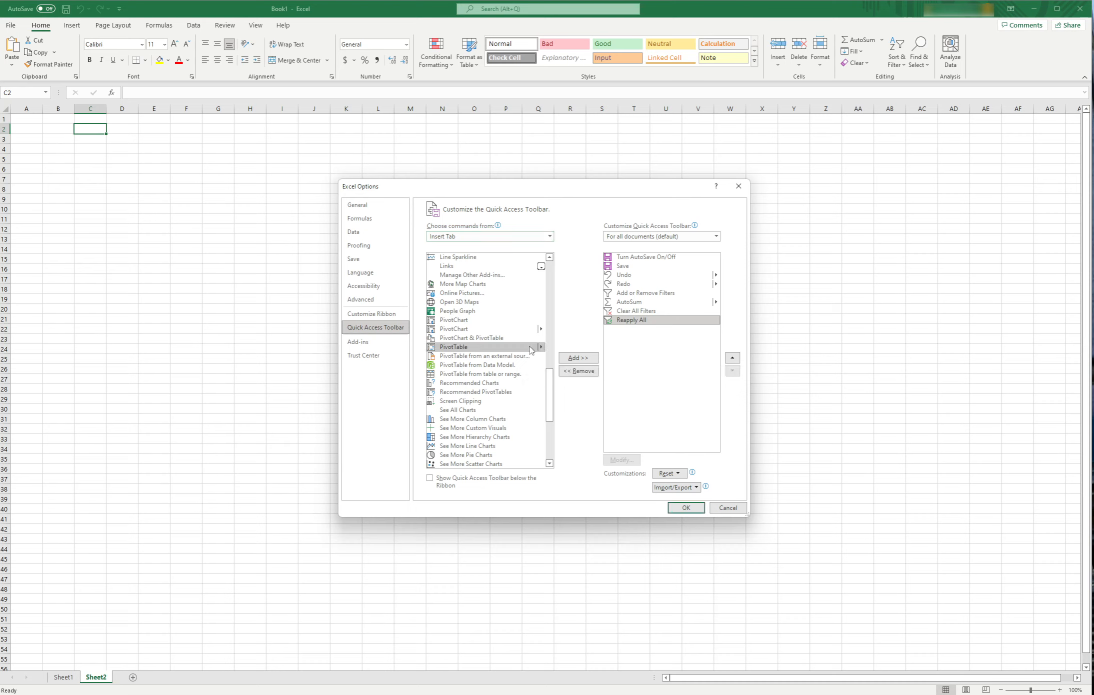
pyautogui.click(579, 358)
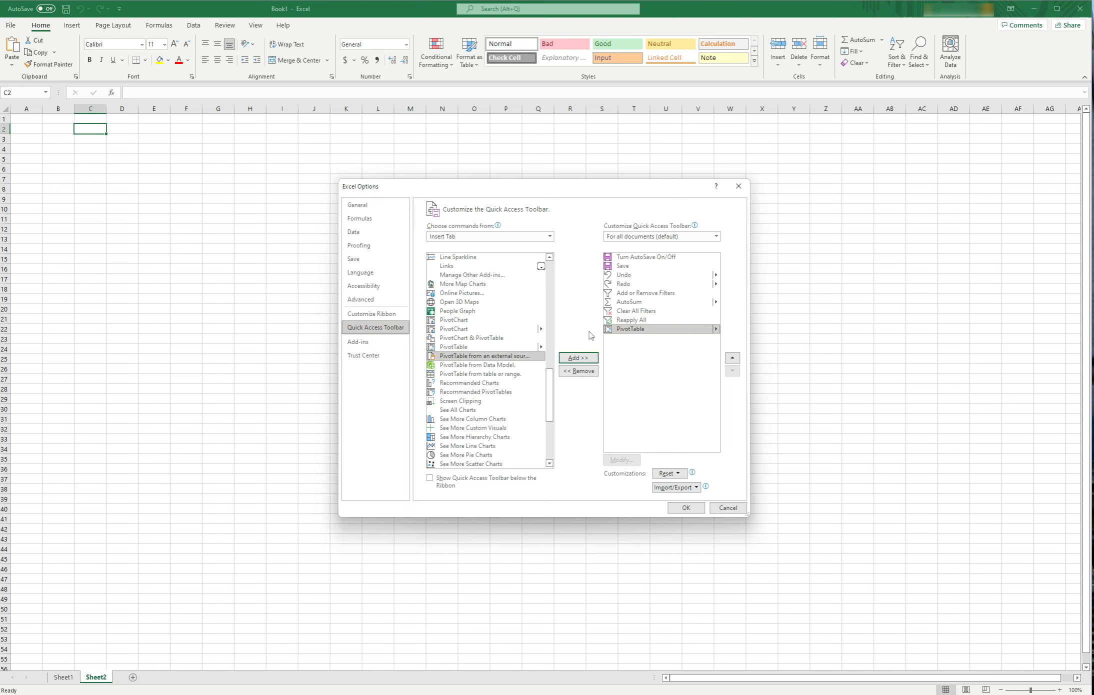
# - Add Refresh and Refresh All from the Data Tab commands to the Quick Access Toolbar
pyautogui.click(549, 237)
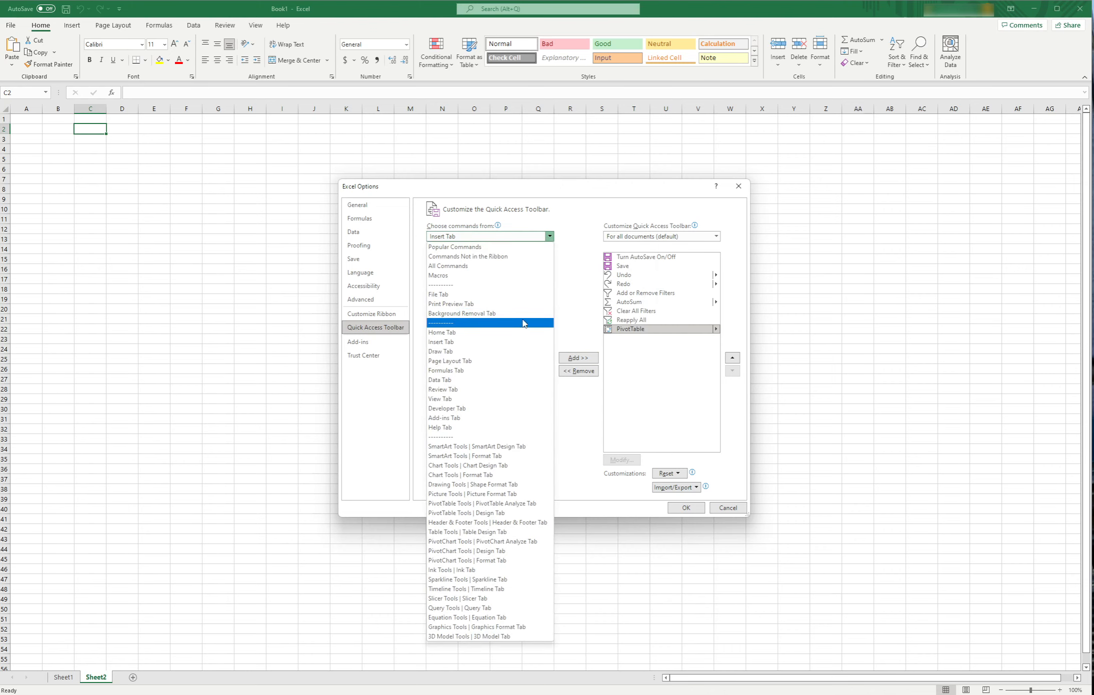
pyautogui.click(503, 380)
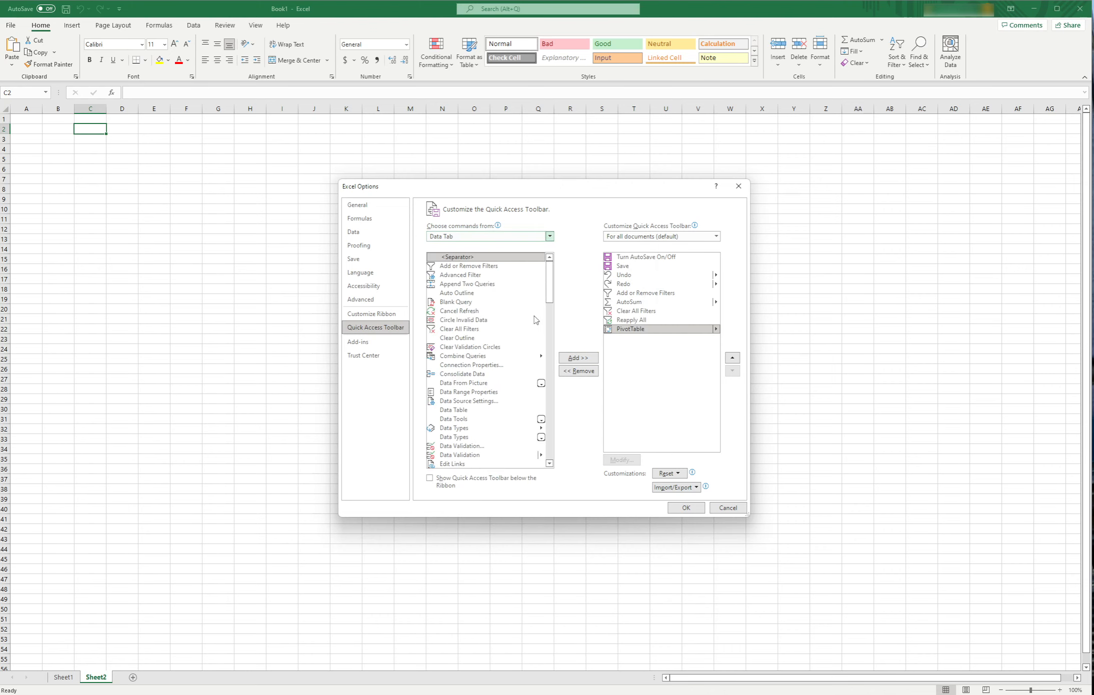
pyautogui.moveTo(550, 287); pyautogui.dragTo(550, 450)
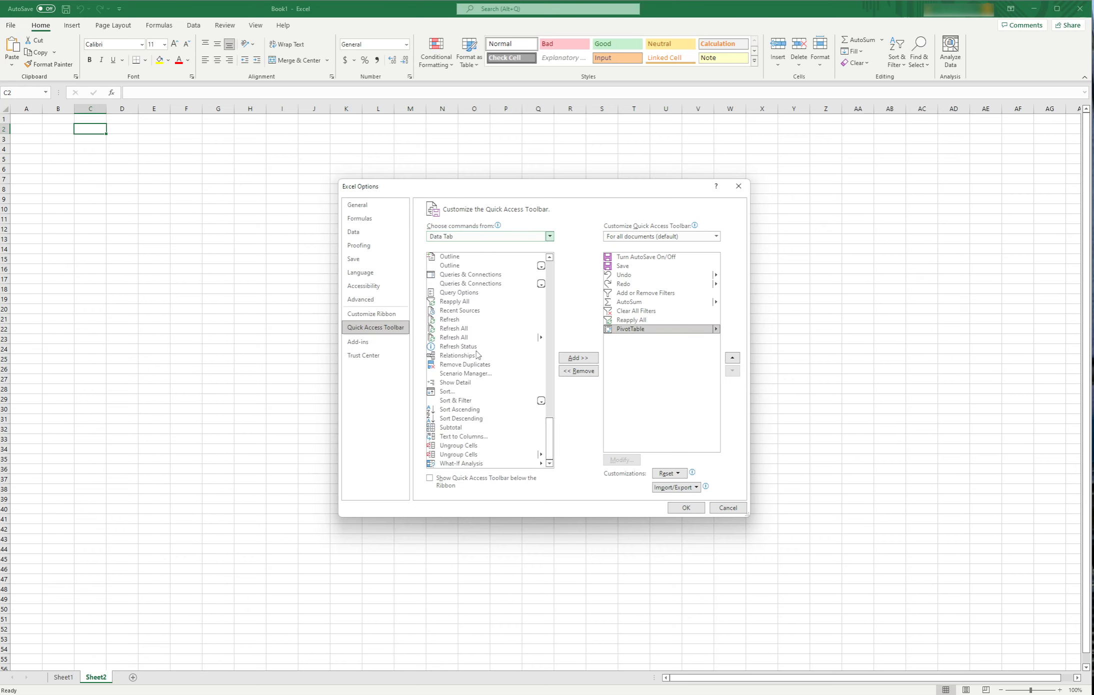
pyautogui.click(455, 319)
pyautogui.click(579, 358)
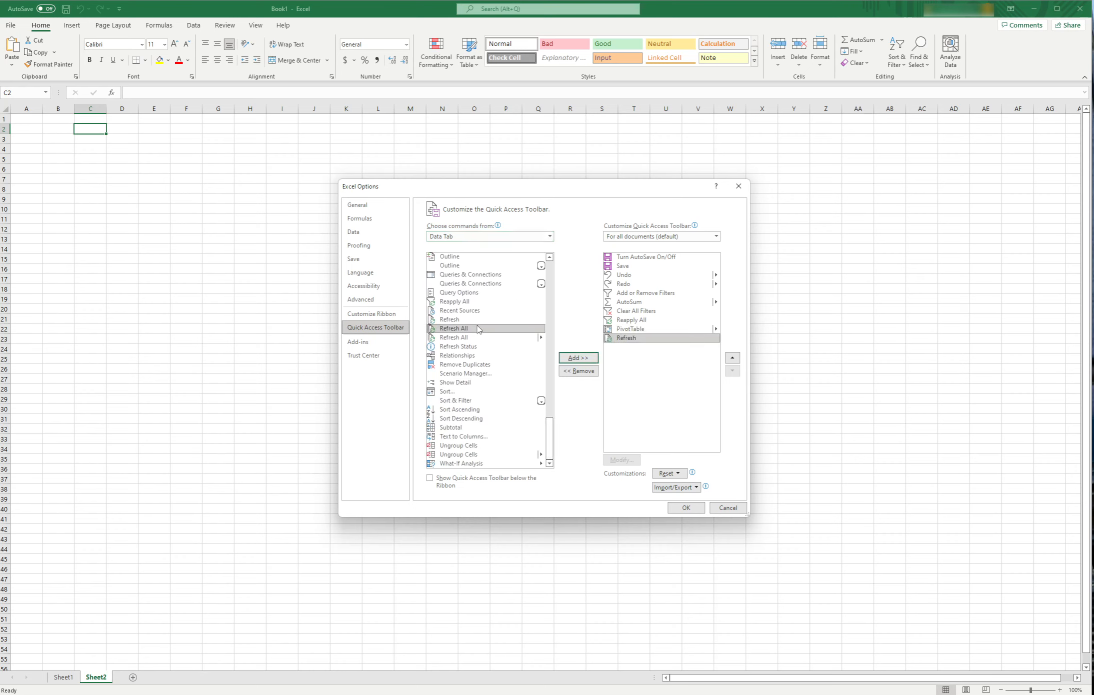
pyautogui.click(582, 361)
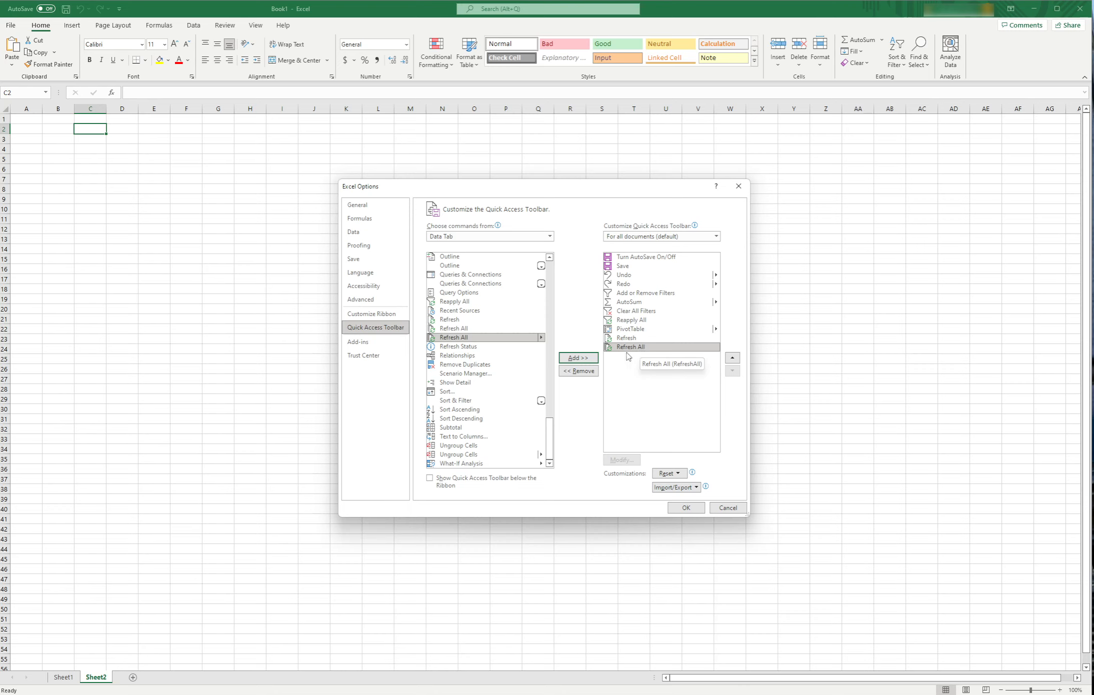
# - Add Freeze Panes from the View Tab commands to the Quick Access Toolbar
pyautogui.click(550, 236)
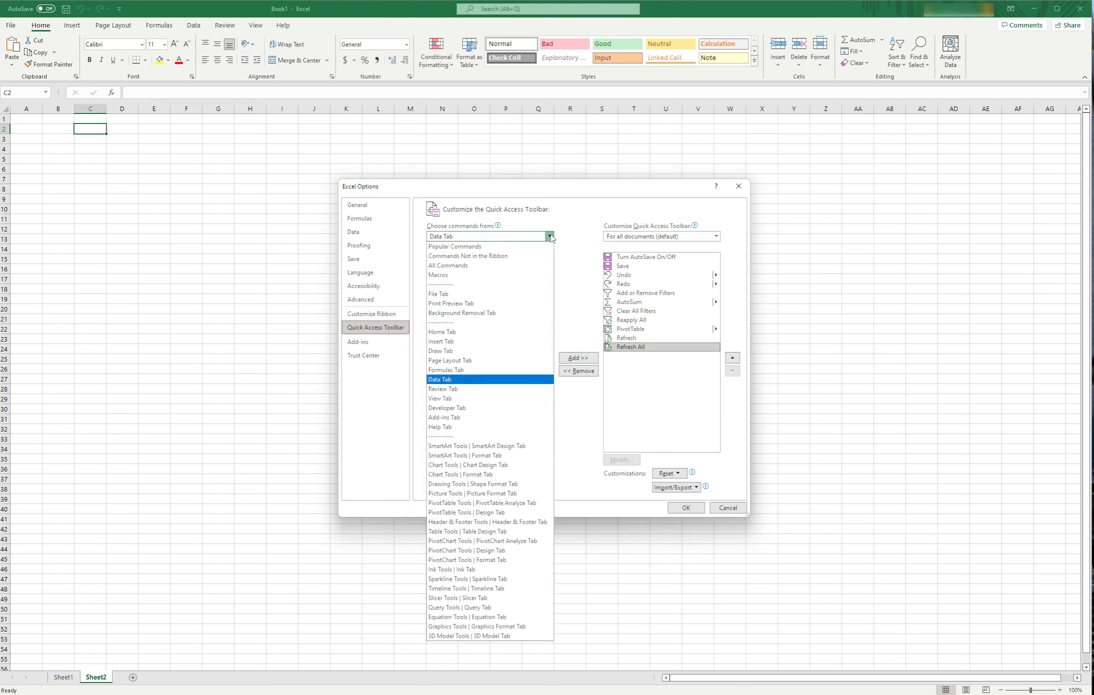
pyautogui.click(498, 400)
pyautogui.click(477, 297)
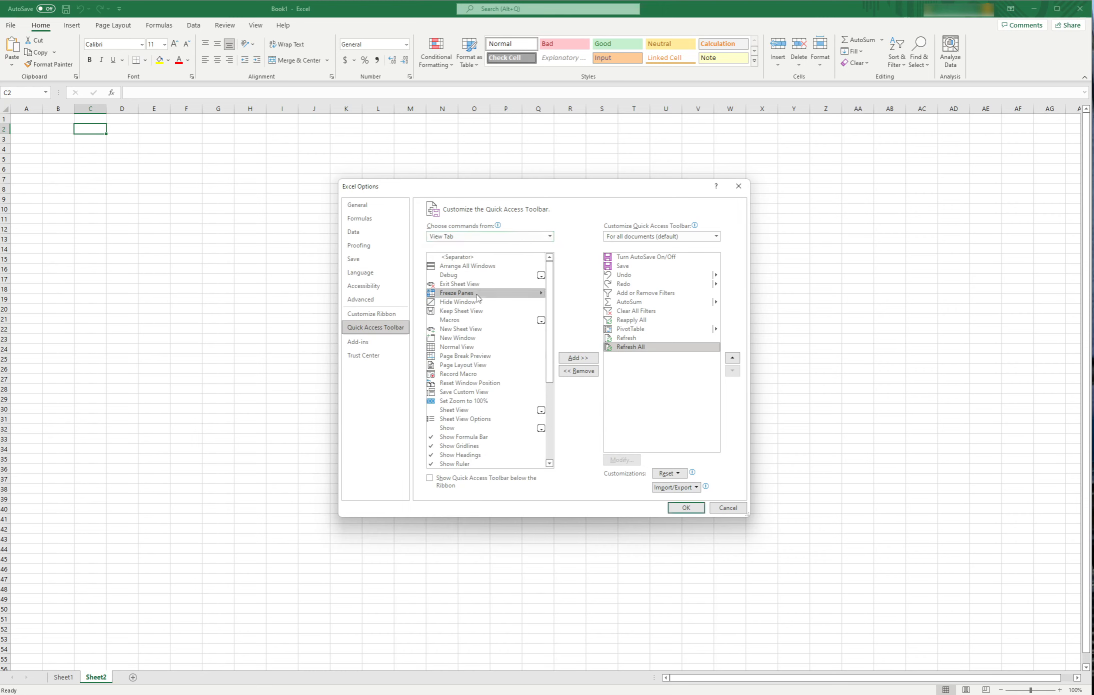
pyautogui.click(590, 358)
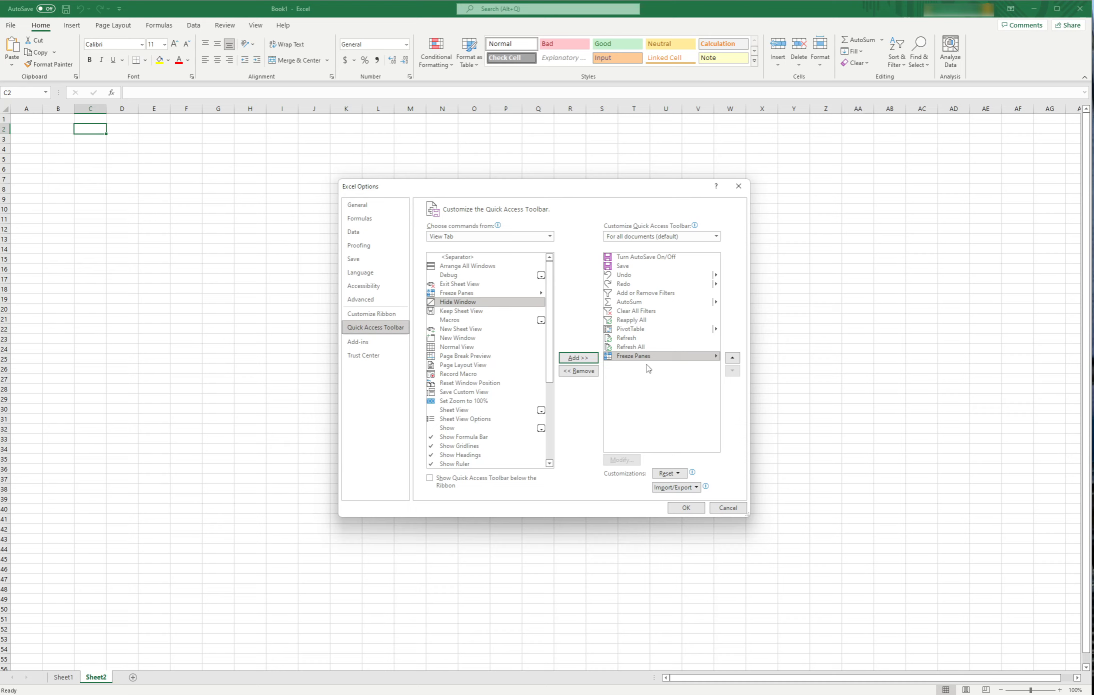
# - Reorder the Quick Access Toolbar so that PivotTable and Freeze Panes come directly after Redo
pyautogui.click(651, 330)
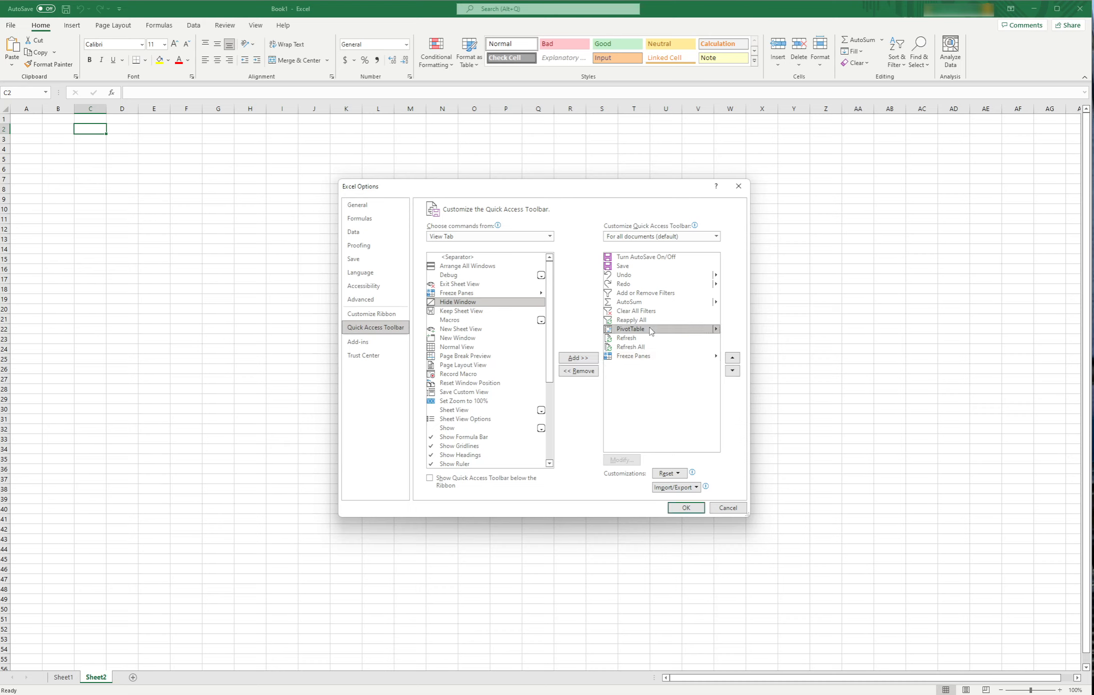
pyautogui.click(732, 358)
pyautogui.click(732, 357)
pyautogui.click(732, 357)
pyautogui.click(732, 358)
pyautogui.click(634, 356)
pyautogui.click(734, 358)
pyautogui.click(733, 358)
pyautogui.click(733, 358)
pyautogui.click(732, 358)
pyautogui.click(732, 358)
# - Move AutoSum directly after Freeze Panes in the Quick Access Toolbar and apply the customization
pyautogui.click(732, 358)
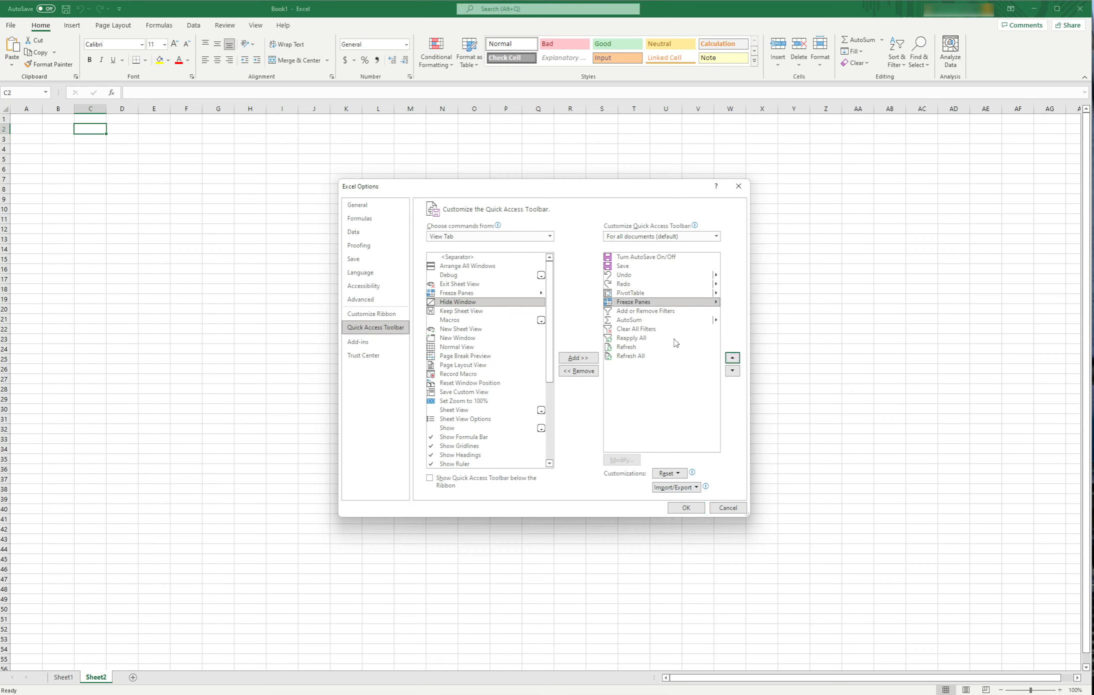
pyautogui.click(658, 321)
pyautogui.click(733, 358)
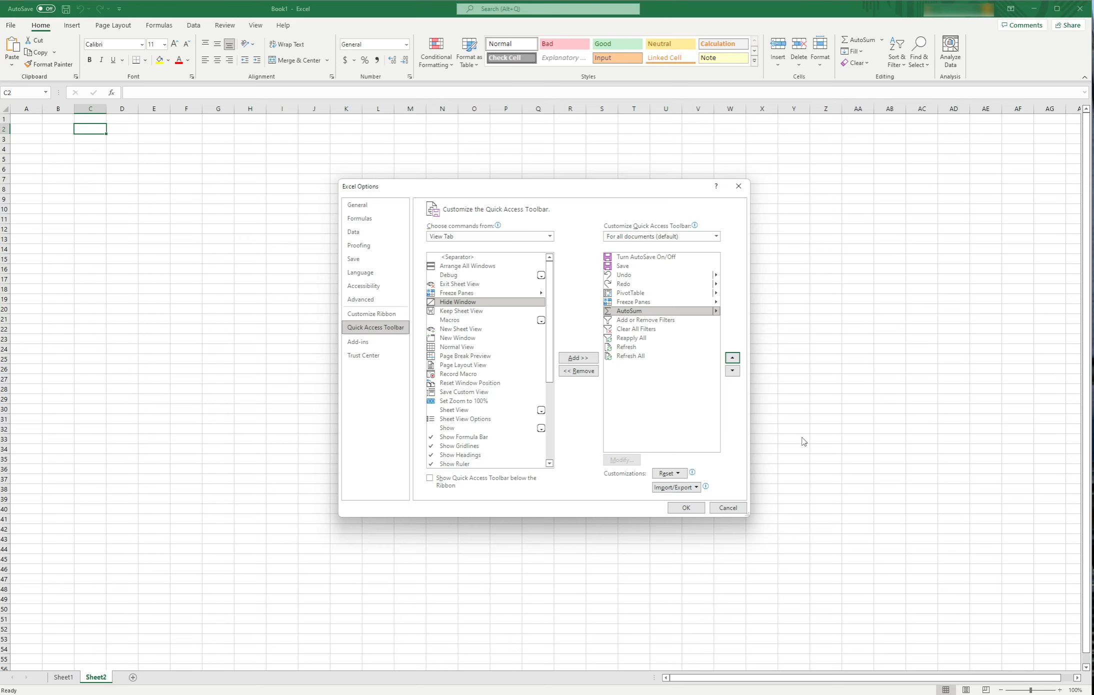
pyautogui.click(687, 506)
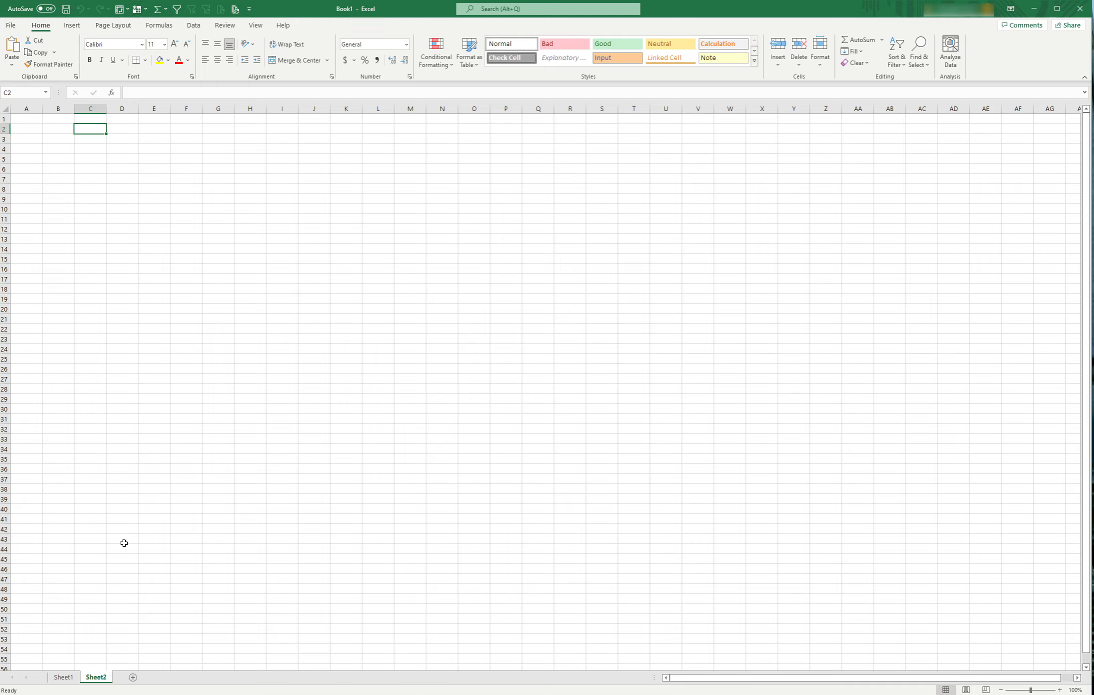
# - Look through both worksheets and the different ribbon sections to check the availability of the customized Quick Access Toolbar
pyautogui.click(64, 678)
pyautogui.click(89, 678)
pyautogui.click(72, 25)
pyautogui.click(113, 25)
pyautogui.click(159, 25)
pyautogui.click(194, 25)
pyautogui.click(225, 25)
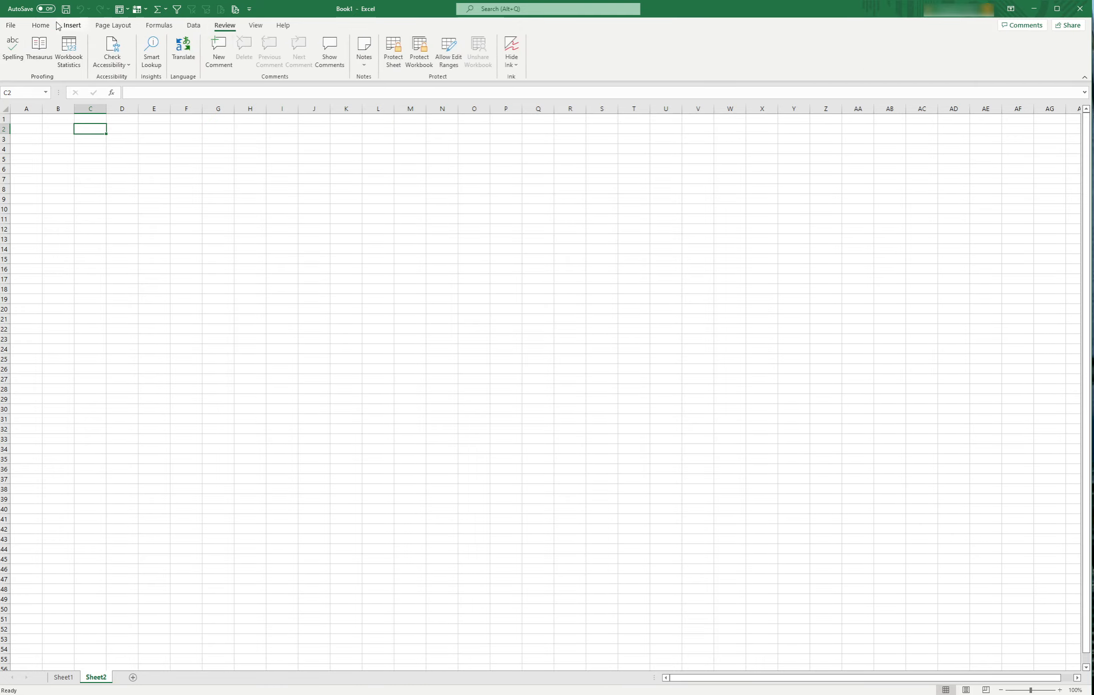
pyautogui.click(41, 25)
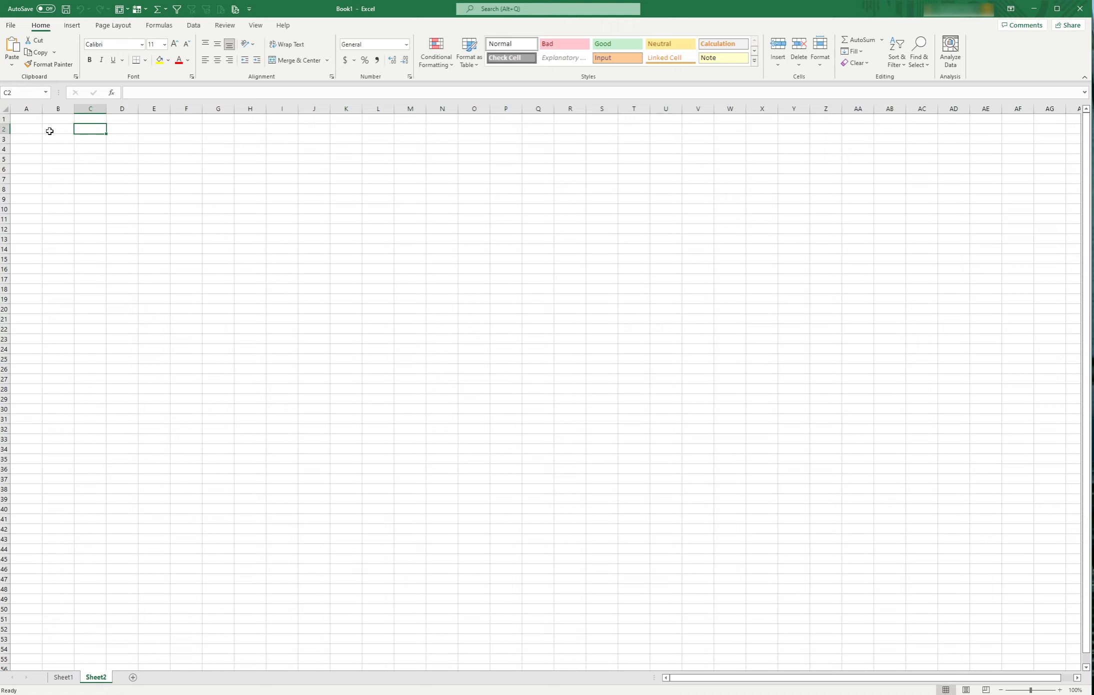
pyautogui.click(114, 181)
pyautogui.click(90, 159)
pyautogui.click(193, 25)
pyautogui.click(224, 25)
pyautogui.click(255, 25)
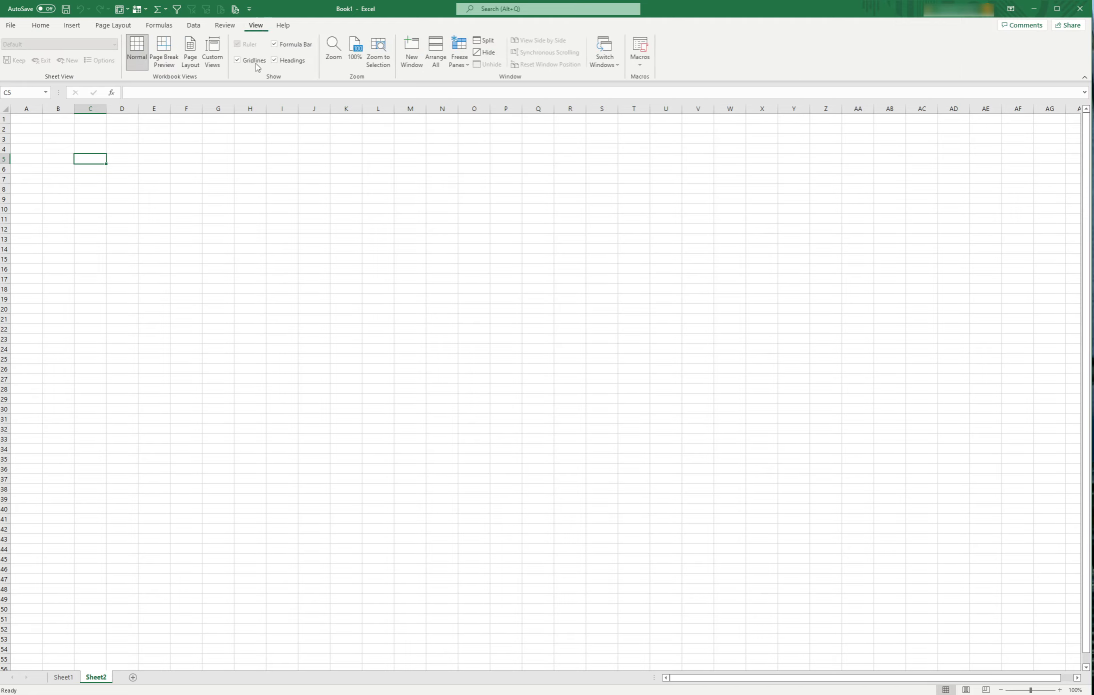